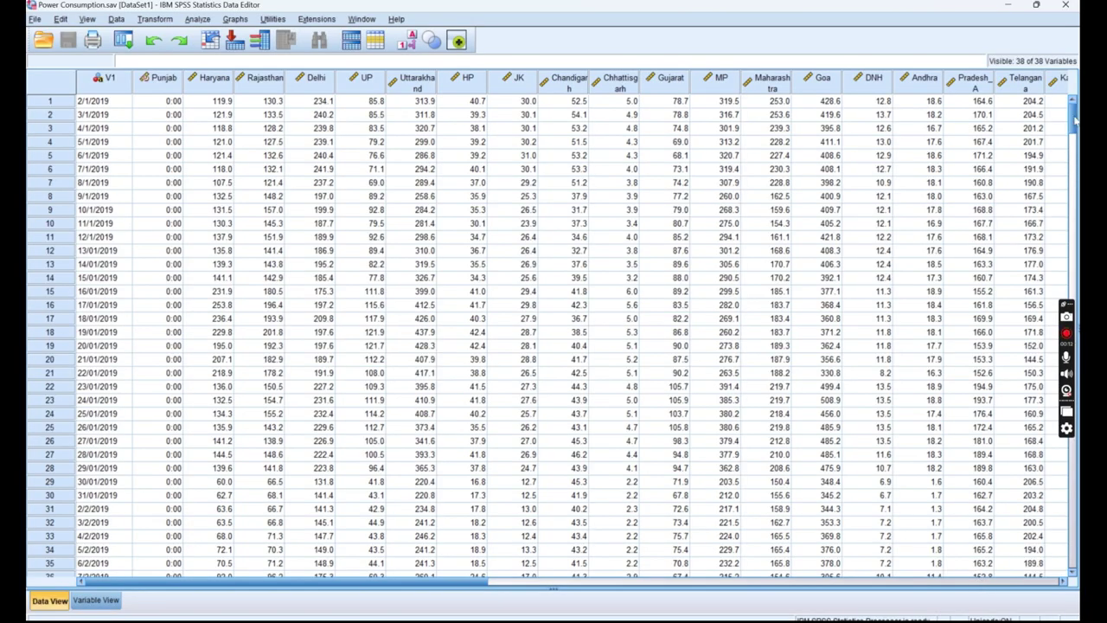
- Scroll through the Power Consumption.sav daily state readings in Data View and return to row 1
{"action": "left_click_drag", "start_coordinate": [1073, 125], "coordinate": [1075, 536]}
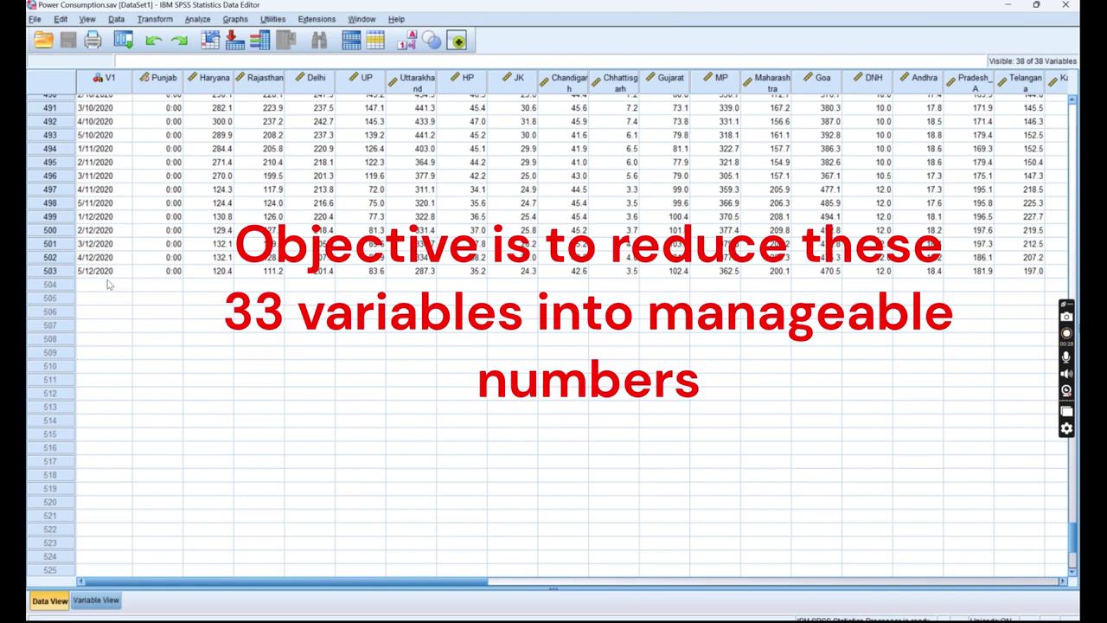
{"action": "left_click", "coordinate": [1075, 460]}
{"action": "left_click_drag", "start_coordinate": [1075, 460], "coordinate": [1075, 102]}
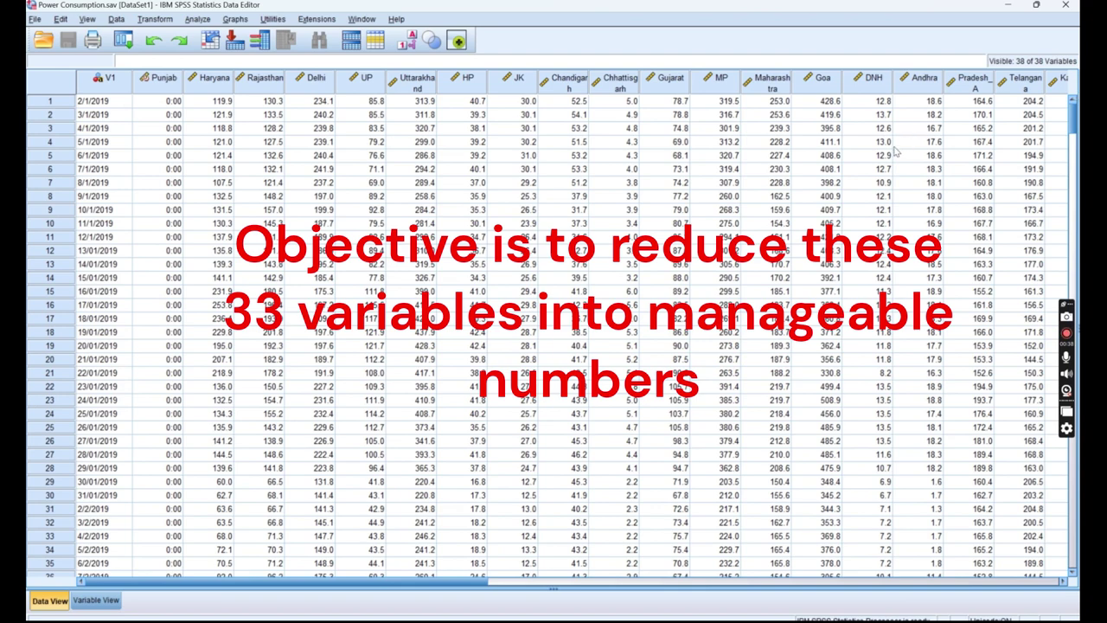
{"action": "left_click", "coordinate": [96, 599]}
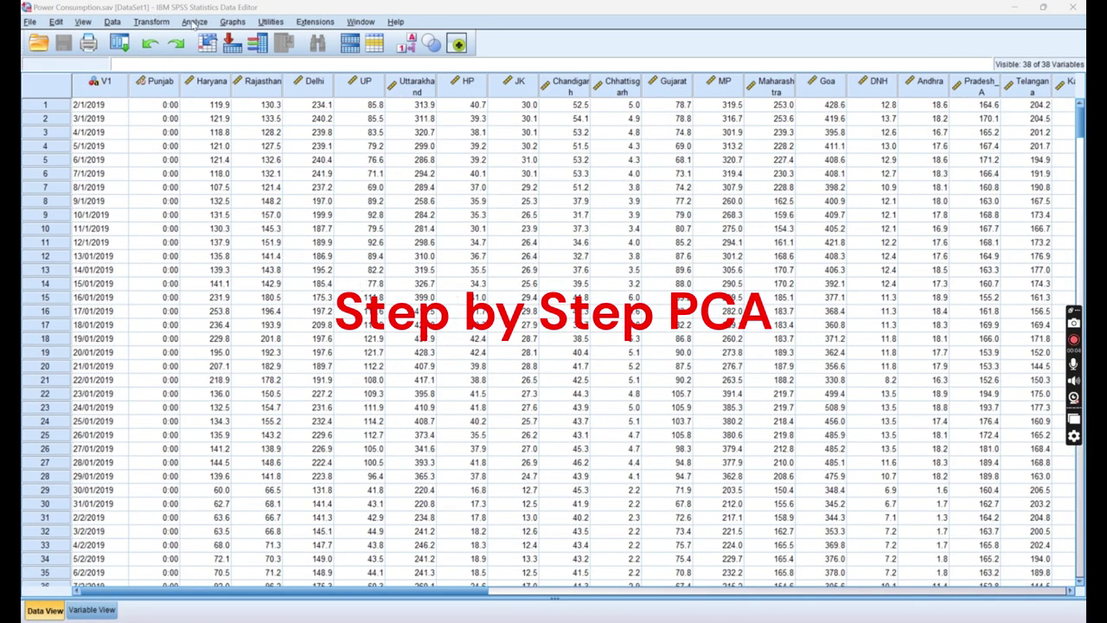
- Start a factor analysis from Analyze > Dimension Reduction > Factor
{"action": "left_click", "coordinate": [192, 23]}
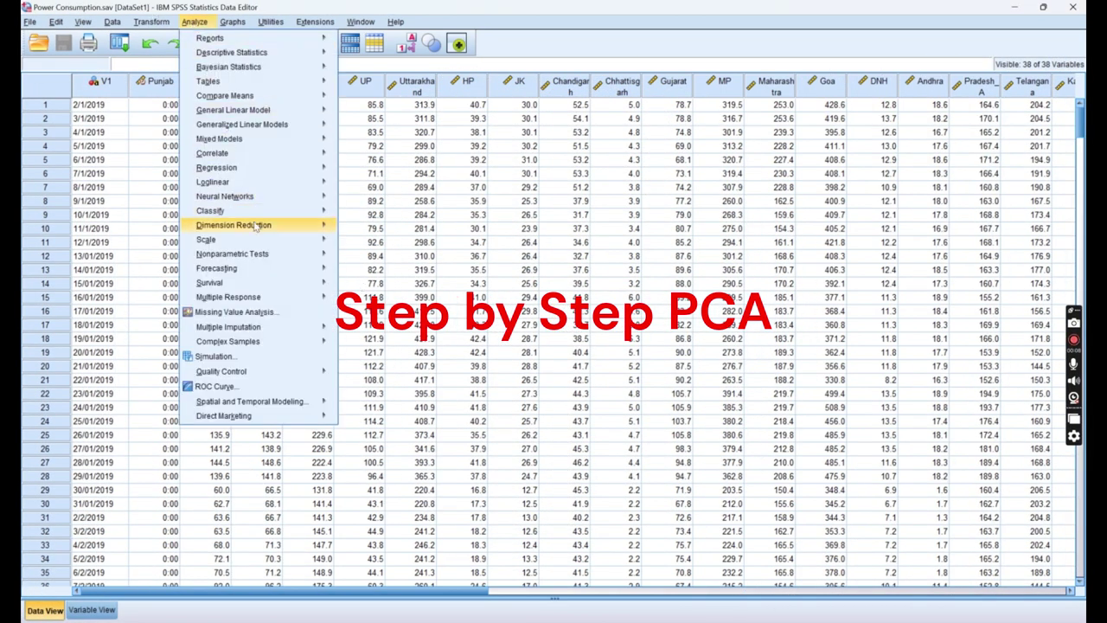
{"action": "mouse_move", "coordinate": [255, 226]}
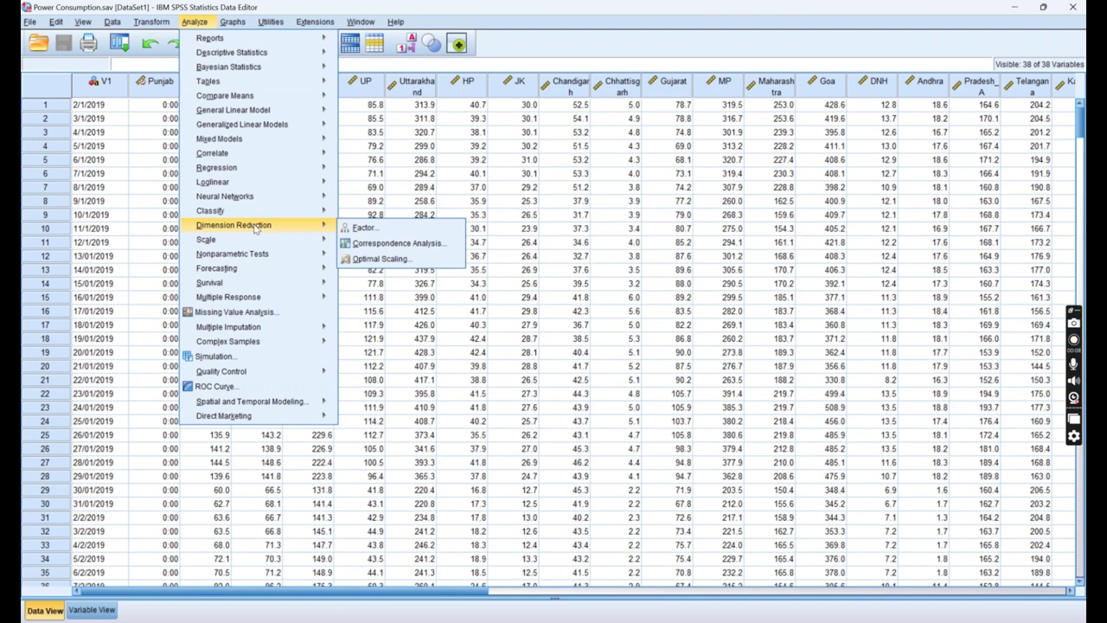
{"action": "left_click", "coordinate": [357, 228]}
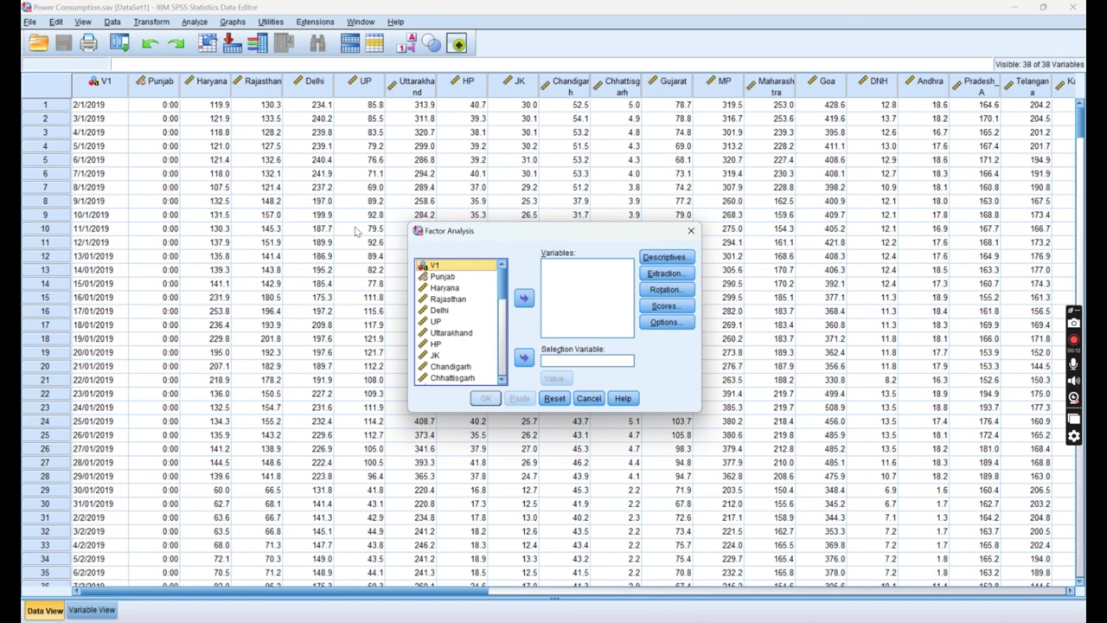
- Move the states Punjab through Meghalaya into the Variables list
{"action": "left_click", "coordinate": [446, 287]}
{"action": "left_click", "coordinate": [456, 275]}
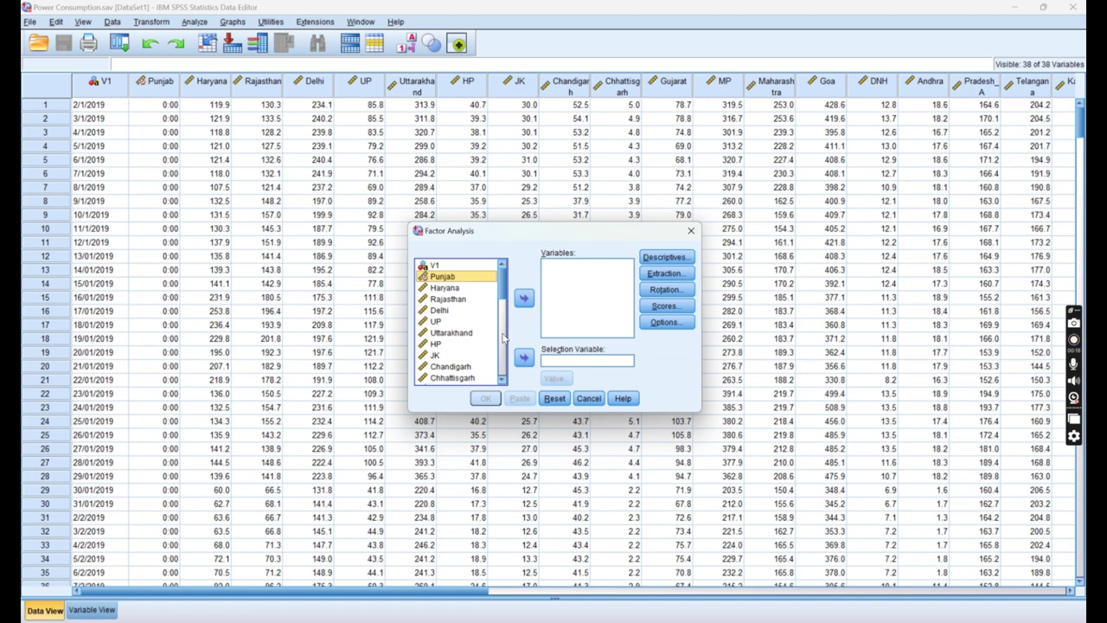
{"action": "scroll", "coordinate": [504, 337], "scroll_direction": "down", "scroll_amount": 8}
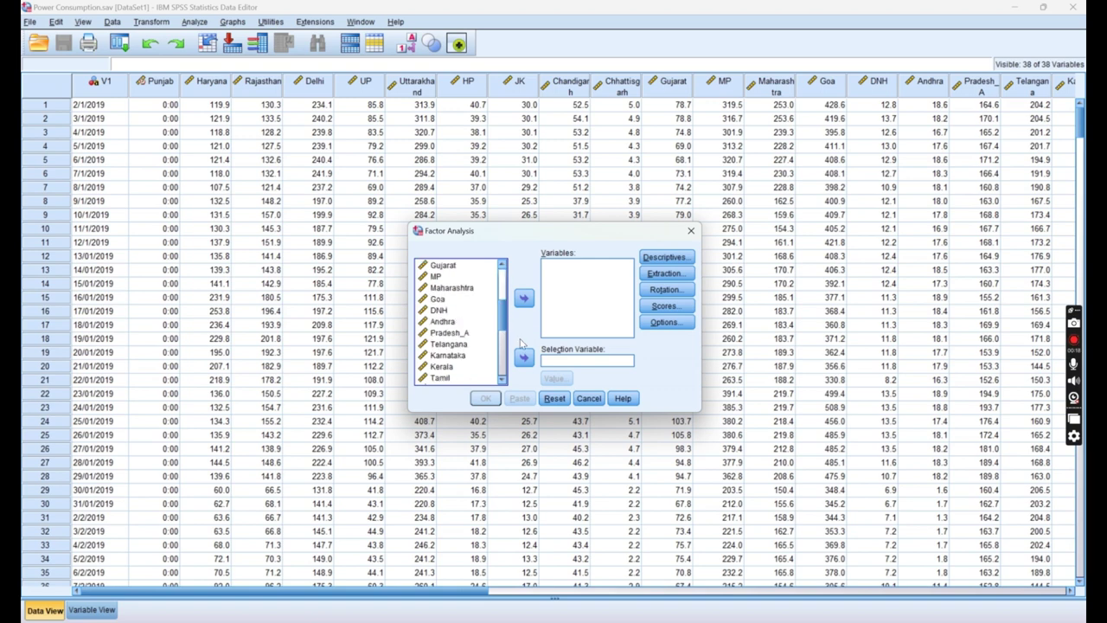
{"action": "left_click", "coordinate": [502, 379]}
{"action": "left_click", "coordinate": [503, 380]}
{"action": "left_click", "coordinate": [505, 382]}
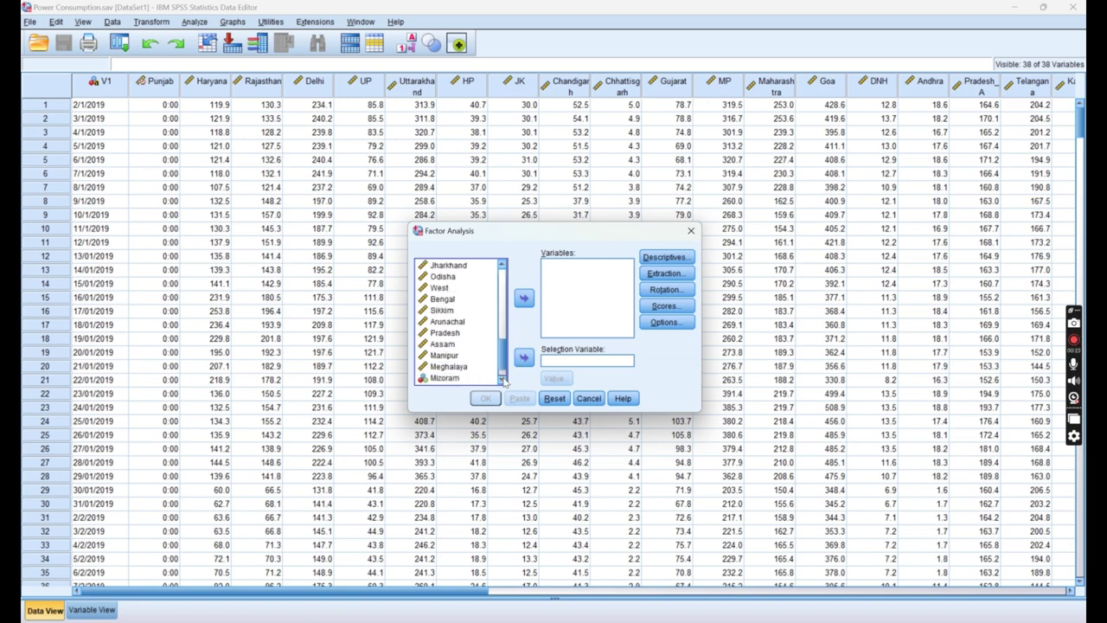
{"action": "left_click", "coordinate": [504, 382]}
{"action": "left_click", "coordinate": [444, 358], "text": "shift"}
{"action": "left_click", "coordinate": [524, 299]}
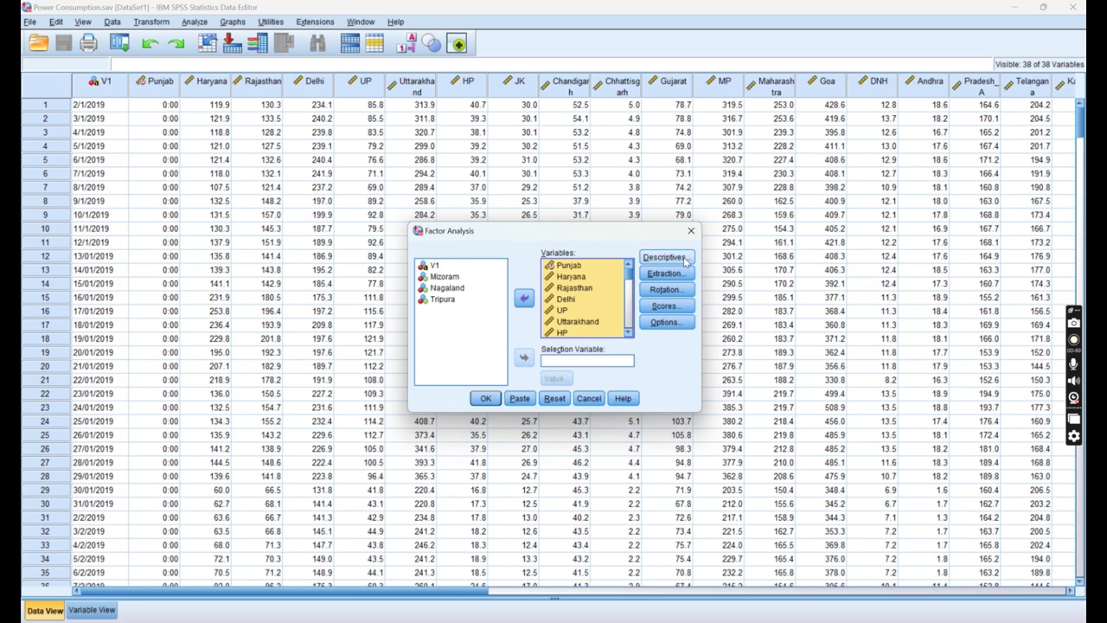
- Tick KMO and Bartlett's test of sphericity in the factor analysis Descriptives
{"action": "left_click", "coordinate": [683, 259]}
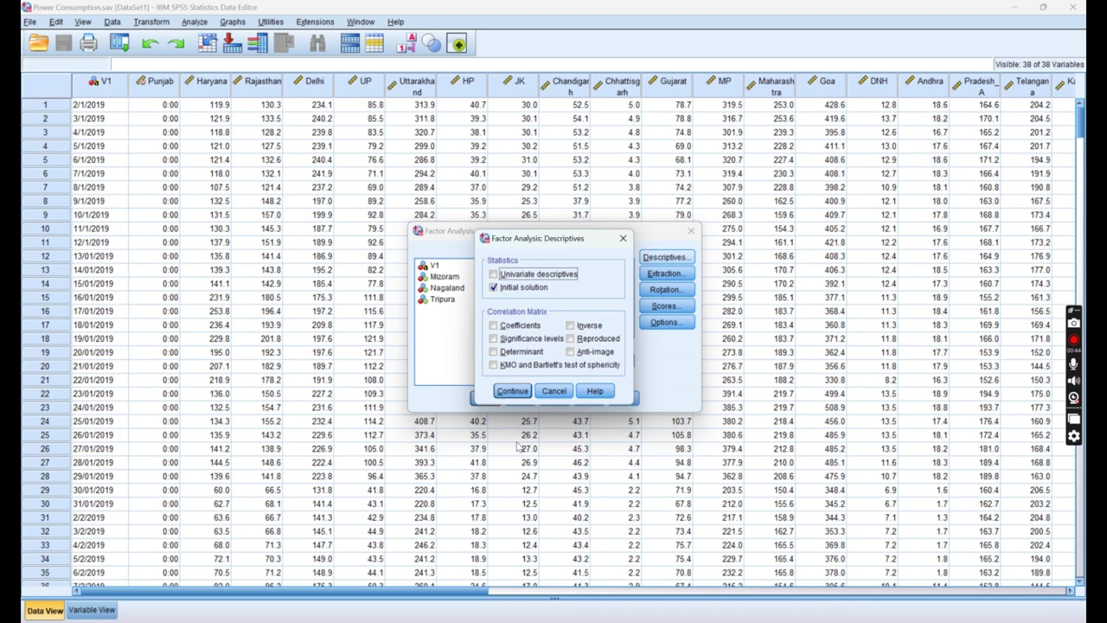
{"action": "left_click", "coordinate": [494, 366]}
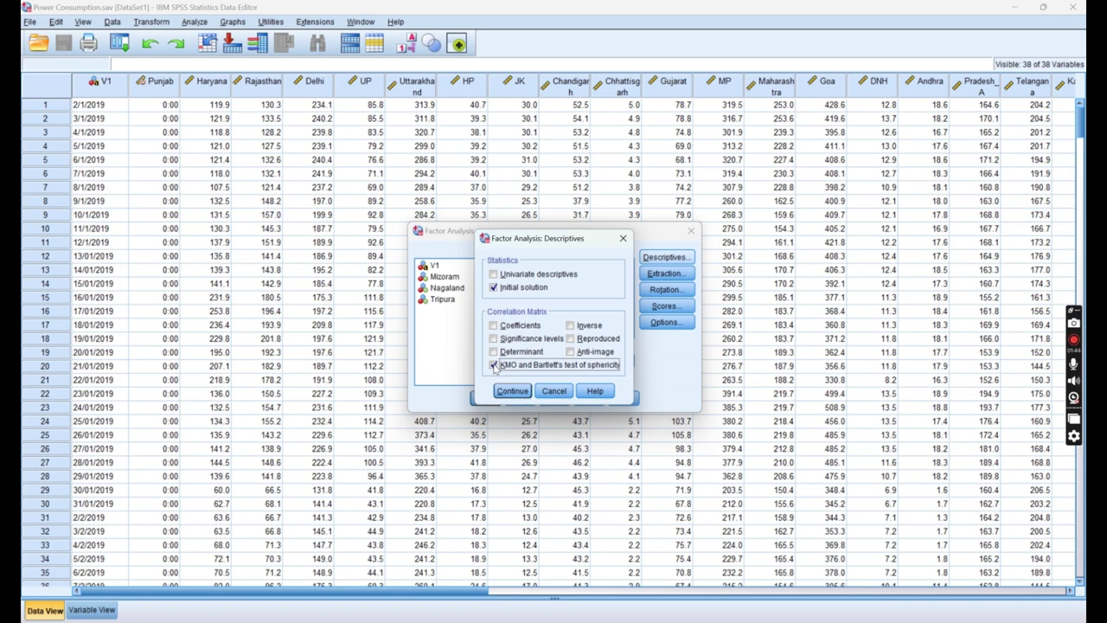
{"action": "left_click", "coordinate": [512, 391]}
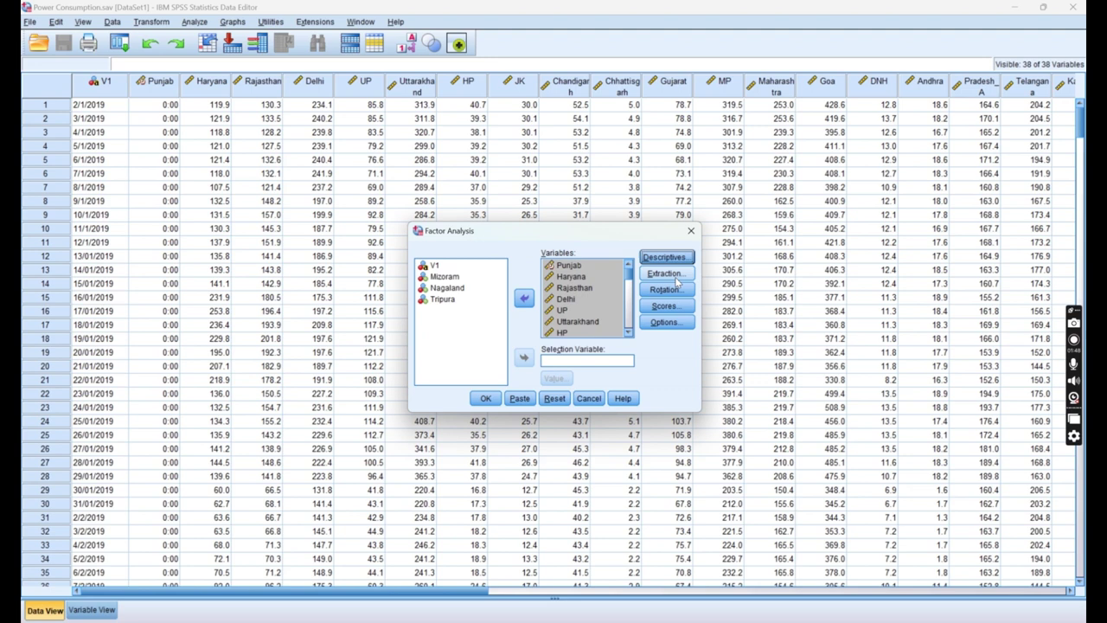
- Keep Principal components extraction and add a scree plot to the output
{"action": "left_click", "coordinate": [666, 274]}
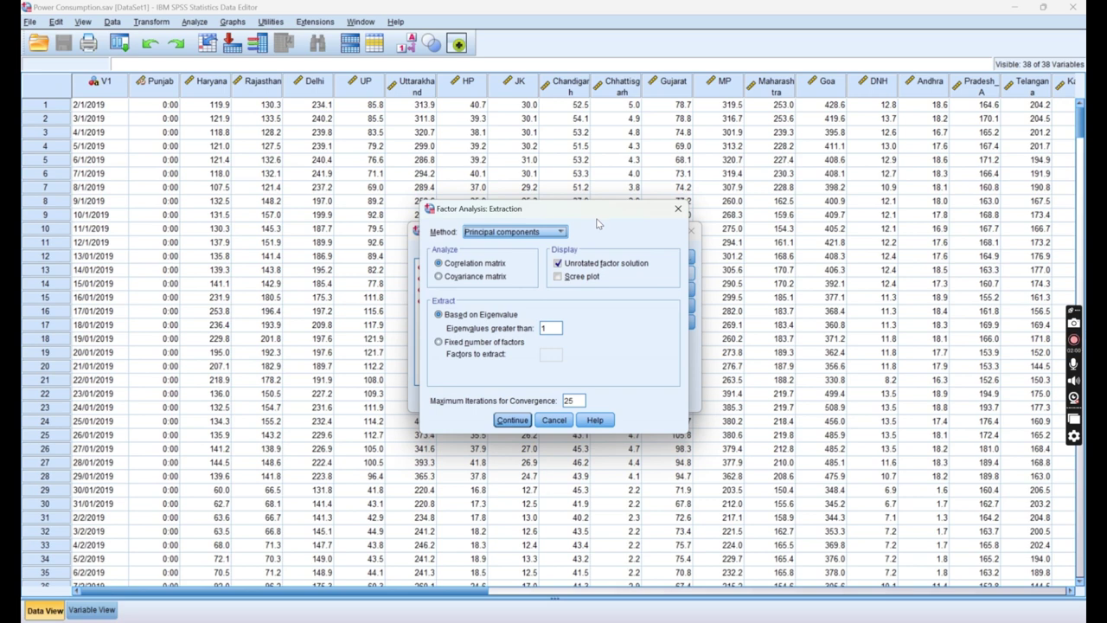
{"action": "left_click", "coordinate": [558, 277]}
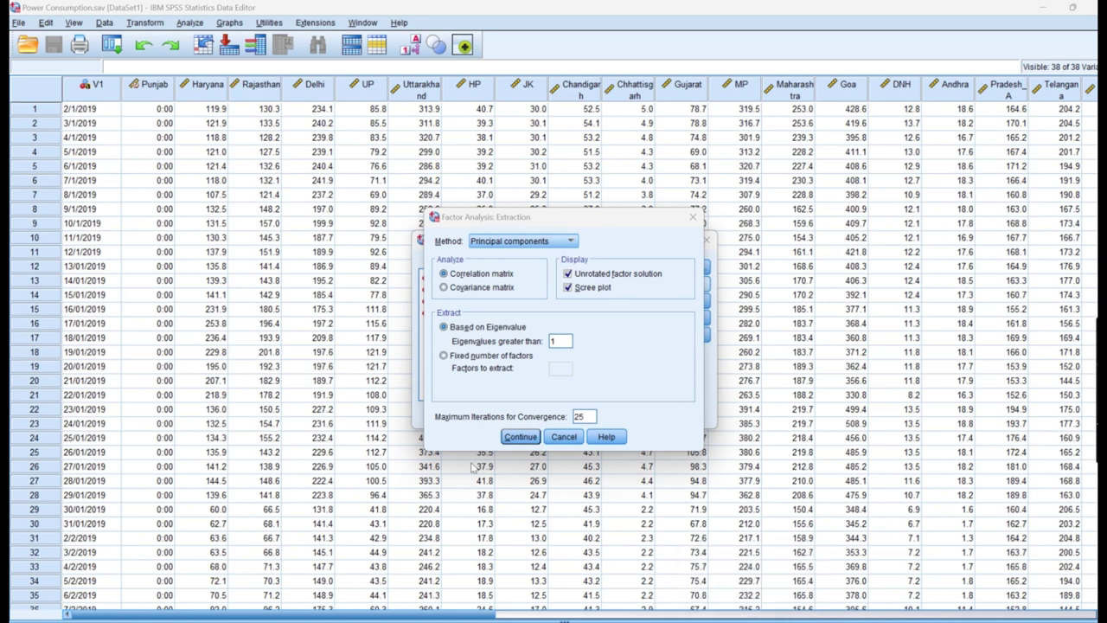
{"action": "left_click", "coordinate": [520, 437]}
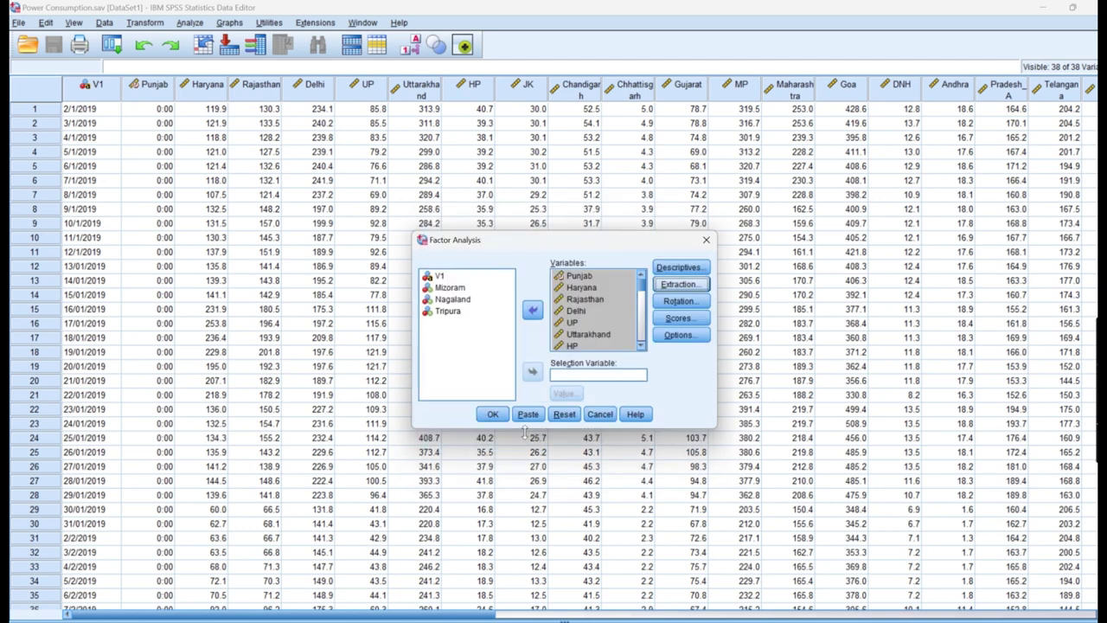
- Set the component rotation method to Varimax
{"action": "left_click", "coordinate": [679, 301]}
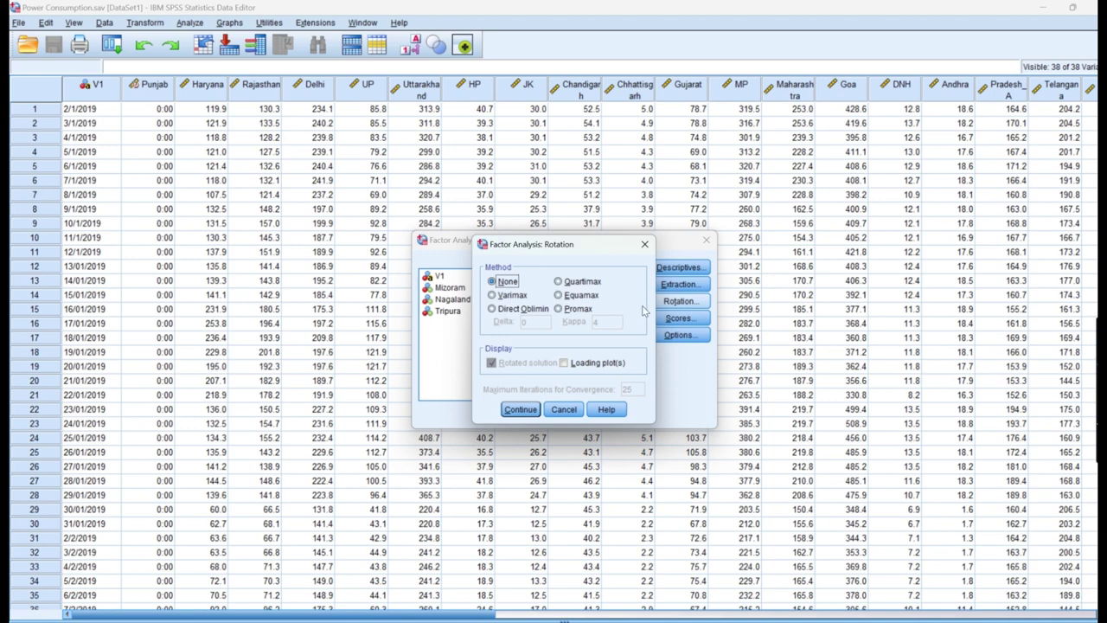
{"action": "left_click", "coordinate": [493, 295]}
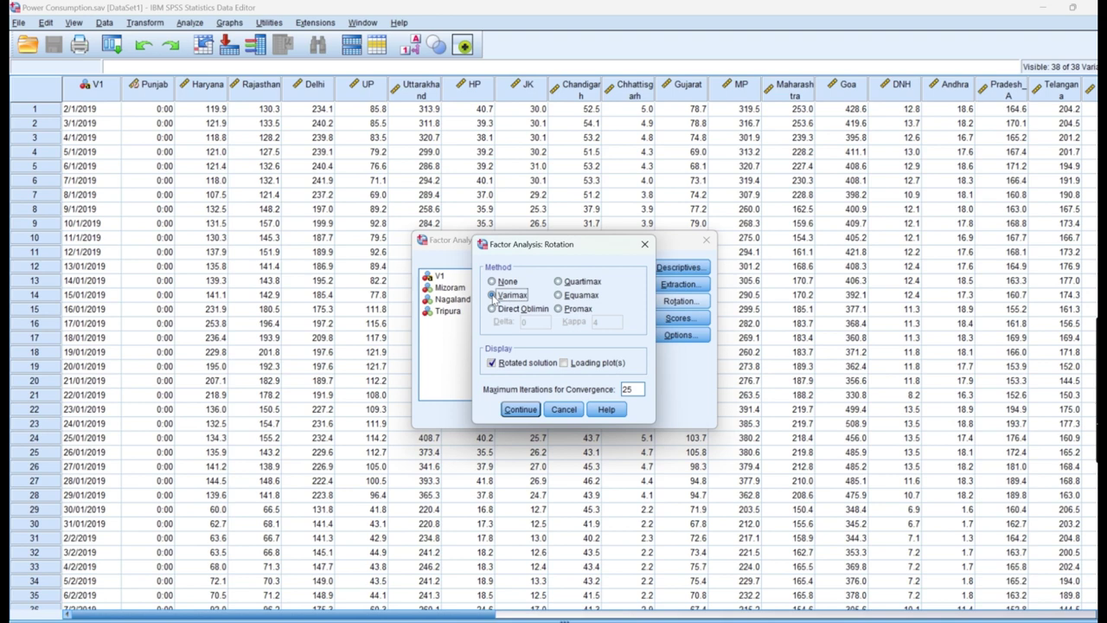
{"action": "left_click", "coordinate": [521, 412]}
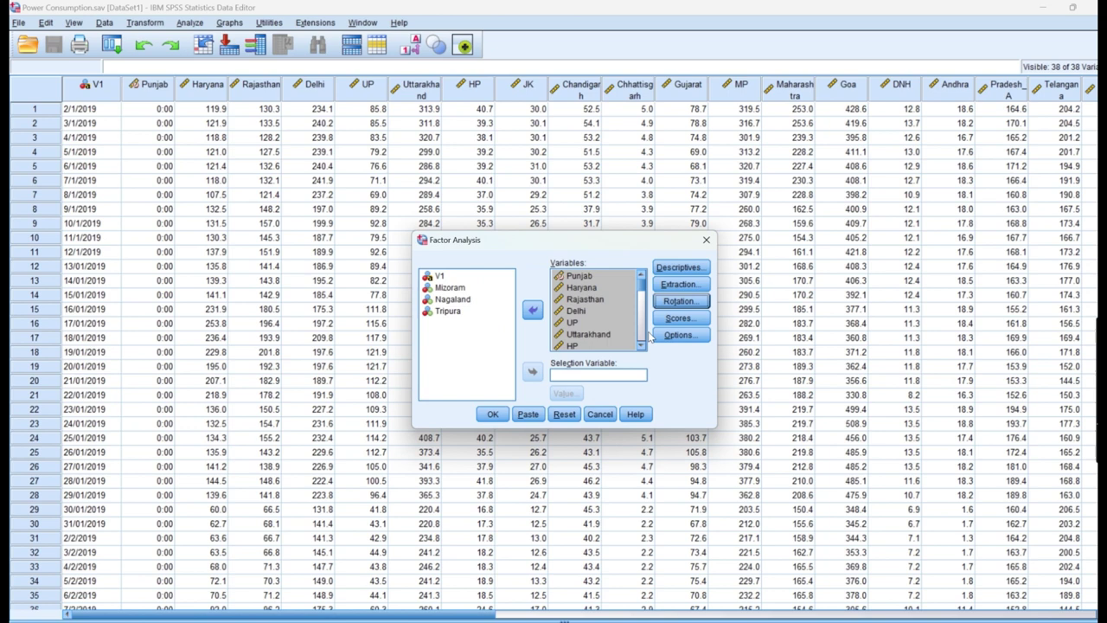
- Save component scores as variables, suppress small coefficients, and run the factor analysis
{"action": "left_click", "coordinate": [679, 319]}
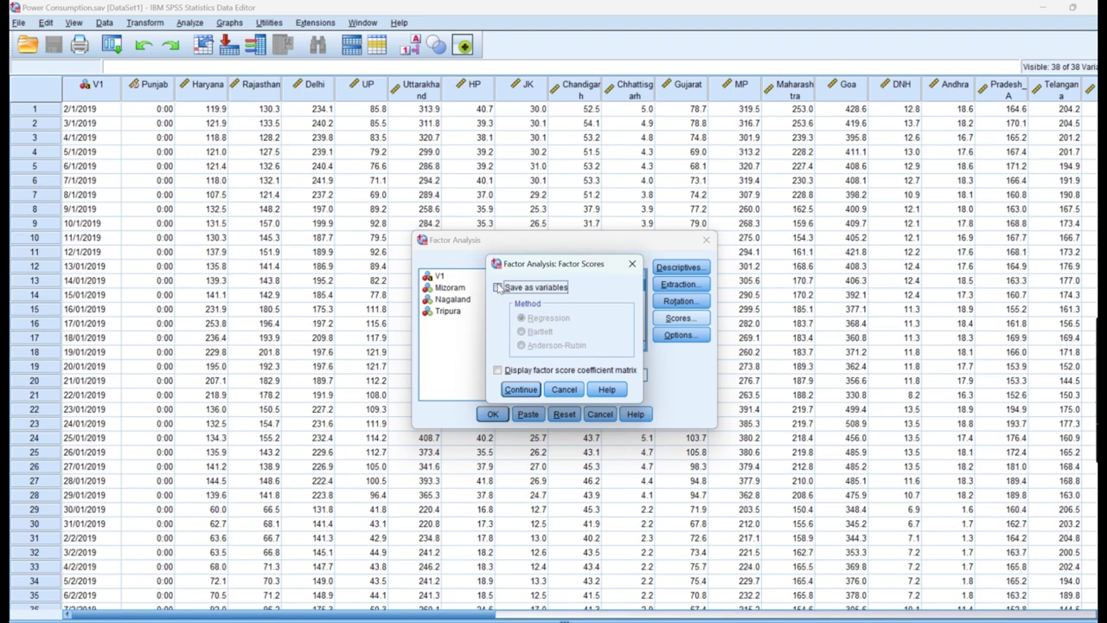
{"action": "left_click", "coordinate": [499, 287]}
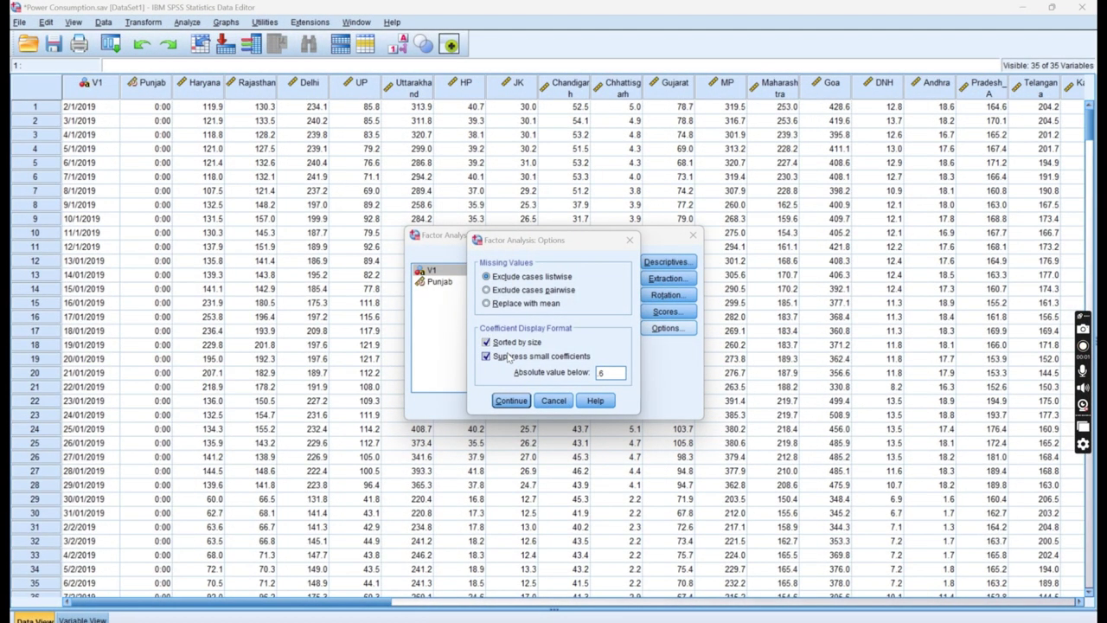
{"action": "left_click", "coordinate": [608, 375]}
{"action": "left_click", "coordinate": [509, 402]}
{"action": "left_click", "coordinate": [486, 406]}
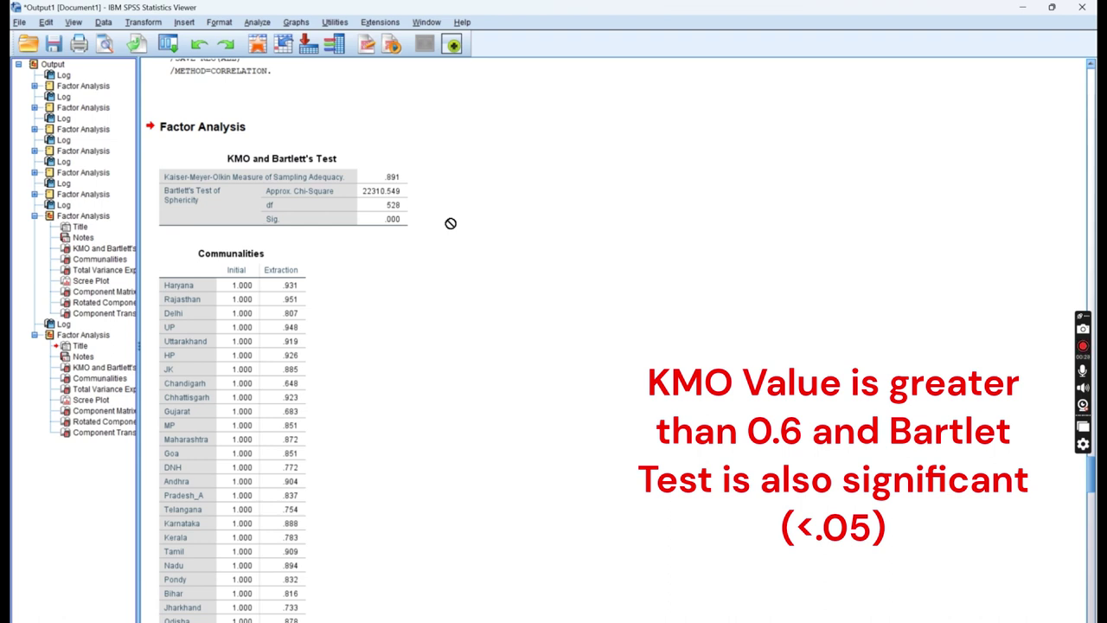
{"action": "left_click", "coordinate": [410, 177]}
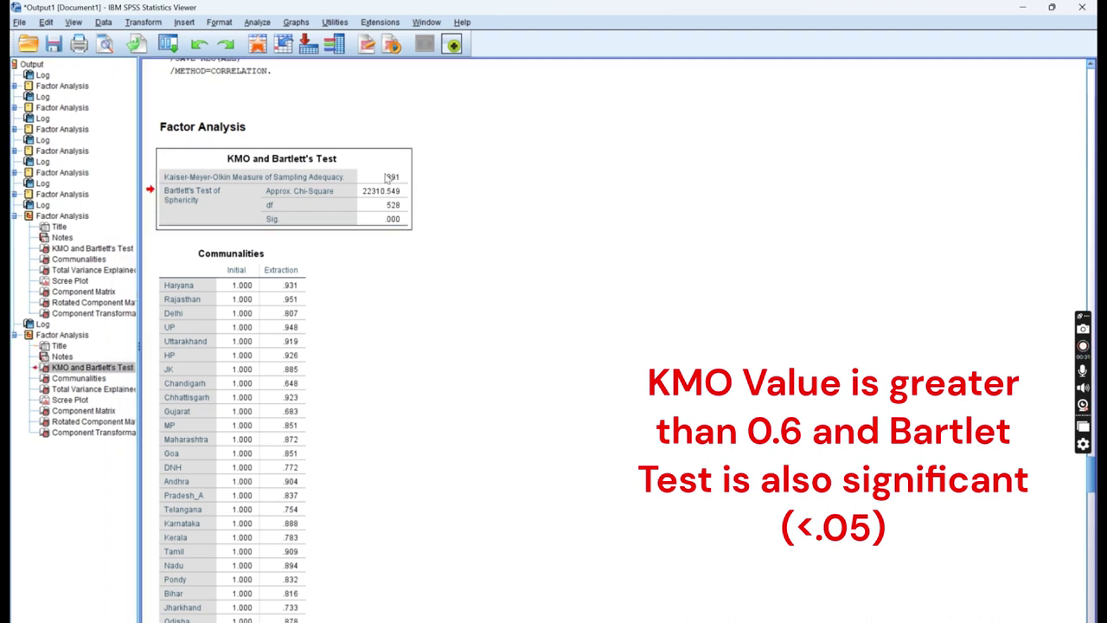
{"action": "left_click_drag", "start_coordinate": [404, 180], "coordinate": [447, 184]}
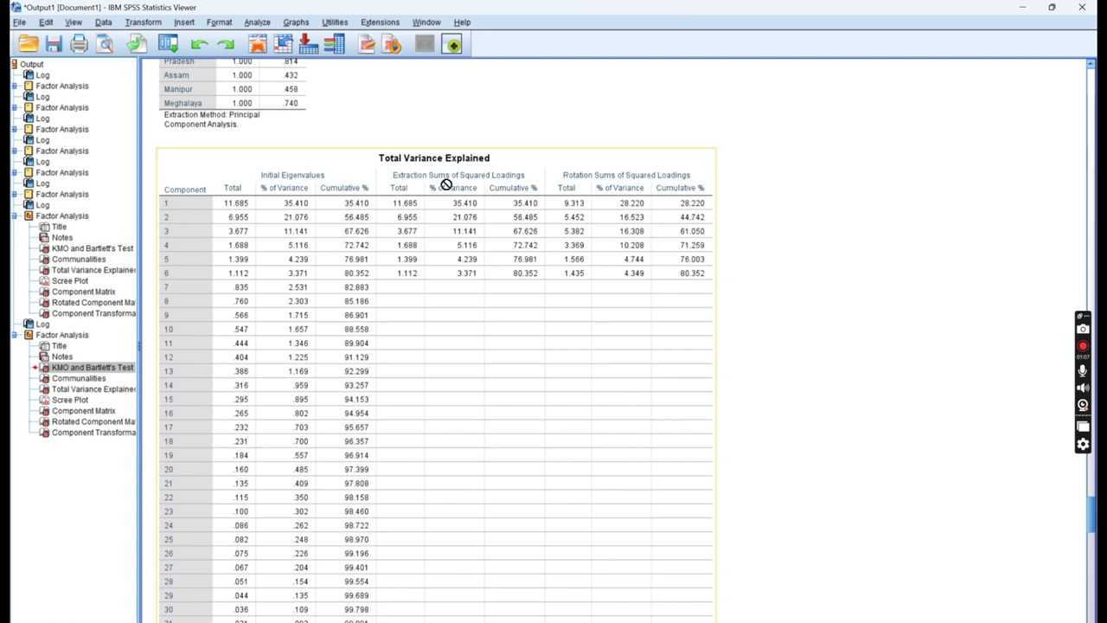
{"action": "scroll", "coordinate": [446, 185], "scroll_direction": "down", "scroll_amount": 10}
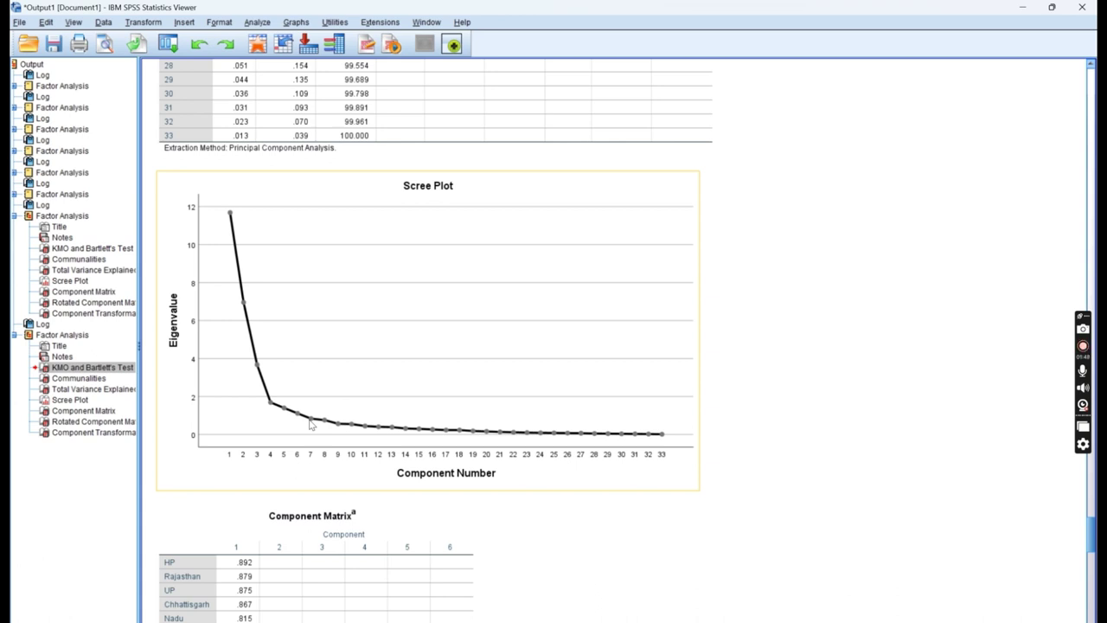
{"action": "scroll", "coordinate": [353, 372], "scroll_direction": "up", "scroll_amount": 10}
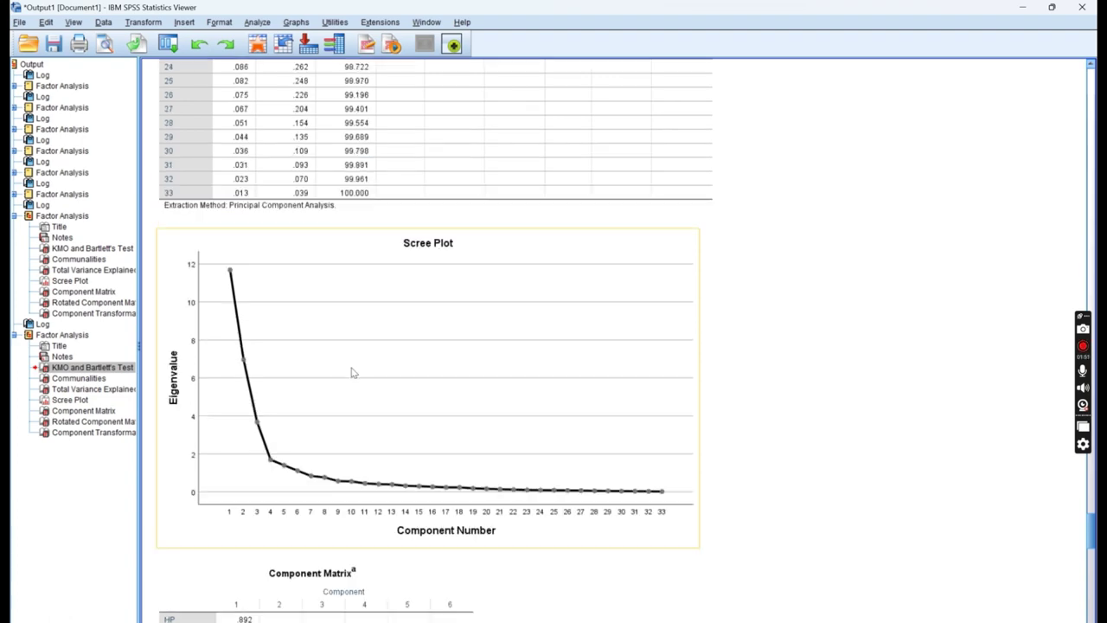
{"action": "scroll", "coordinate": [353, 372], "scroll_direction": "up", "scroll_amount": 3}
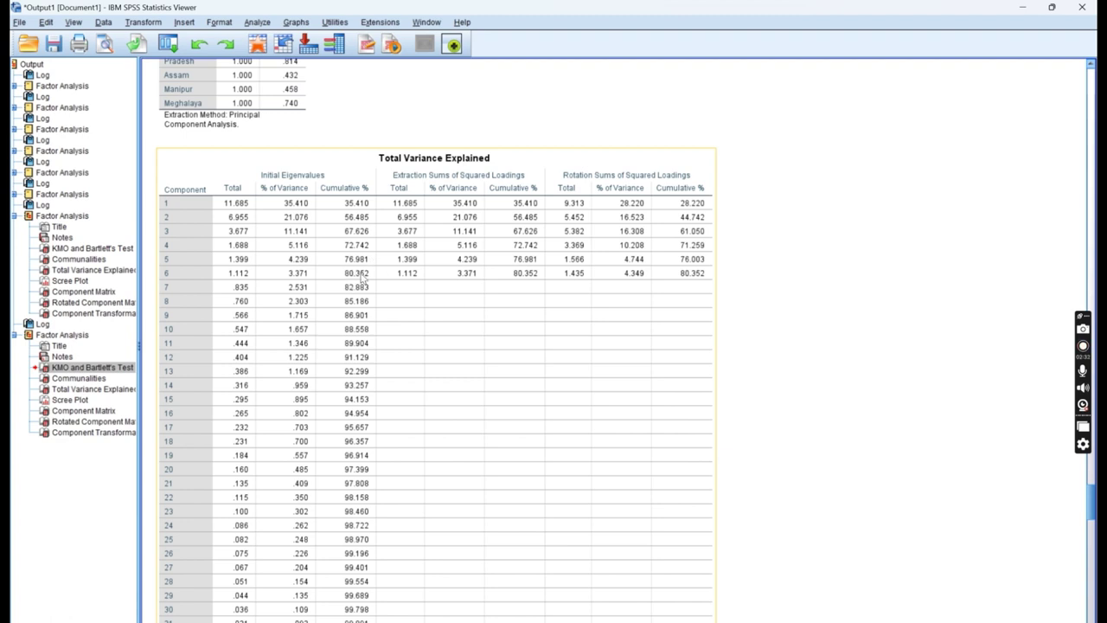
{"action": "left_click_drag", "start_coordinate": [363, 277], "coordinate": [744, 111]}
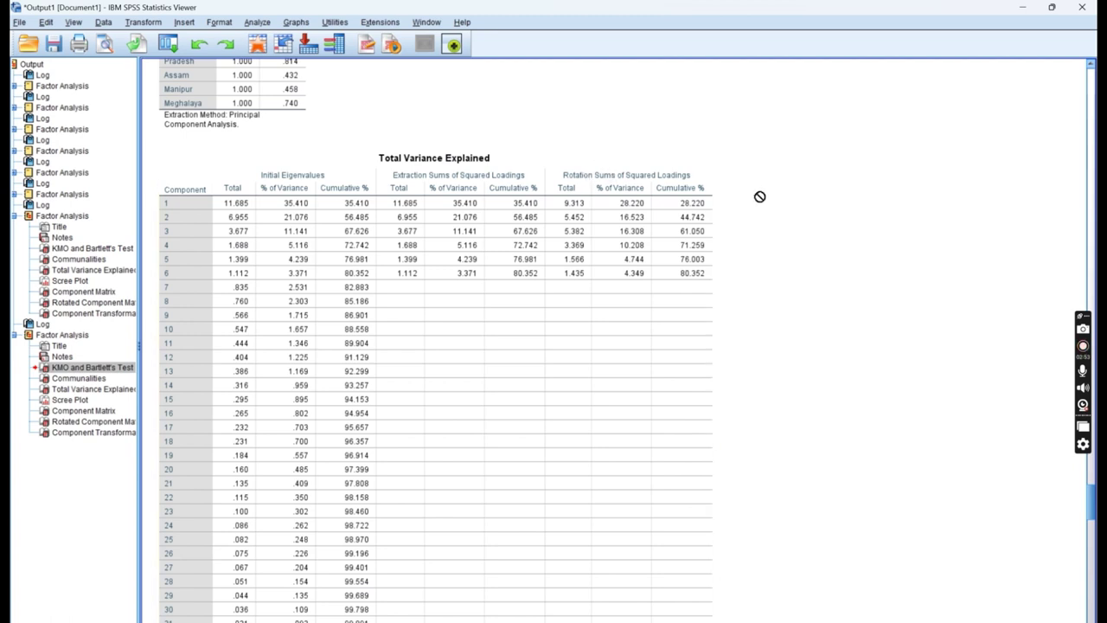
- Scroll past the Component Matrix to the Rotated Component Matrix, where UP loads .947 on component 1
{"action": "scroll", "coordinate": [759, 196], "scroll_direction": "down", "scroll_amount": 15}
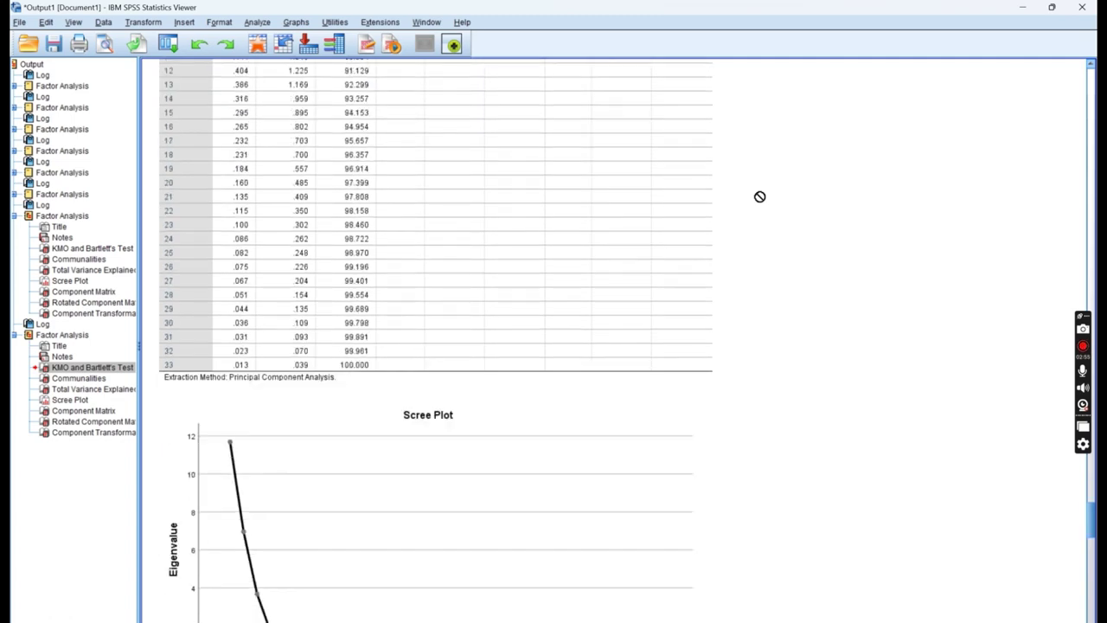
{"action": "scroll", "coordinate": [759, 197], "scroll_direction": "down", "scroll_amount": 15}
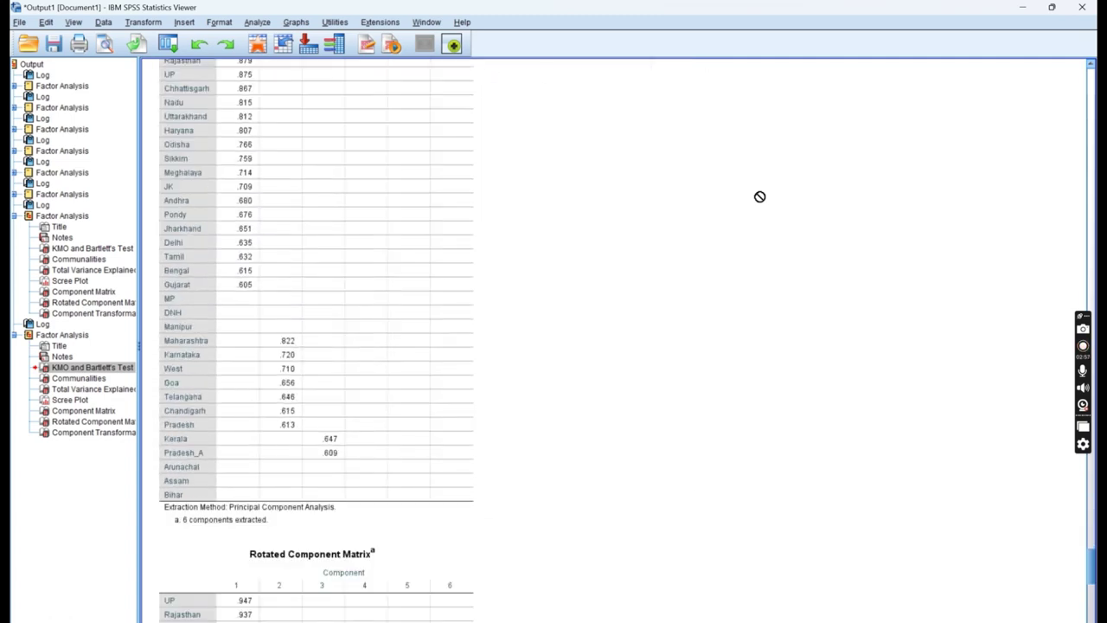
{"action": "scroll", "coordinate": [759, 196], "scroll_direction": "down", "scroll_amount": 6}
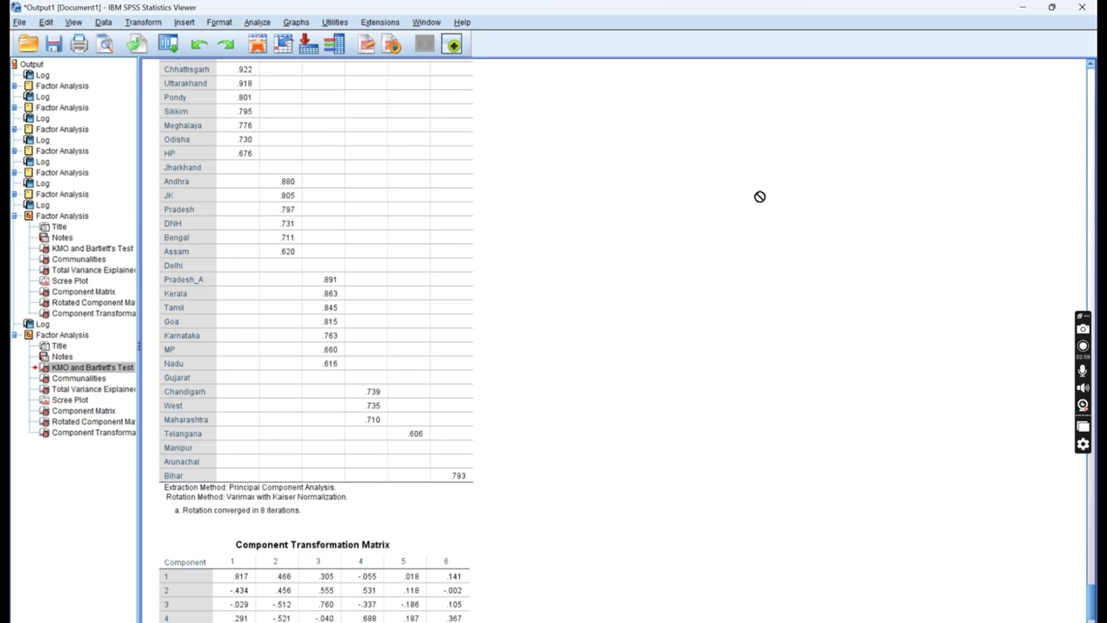
{"action": "scroll", "coordinate": [760, 196], "scroll_direction": "up", "scroll_amount": 10}
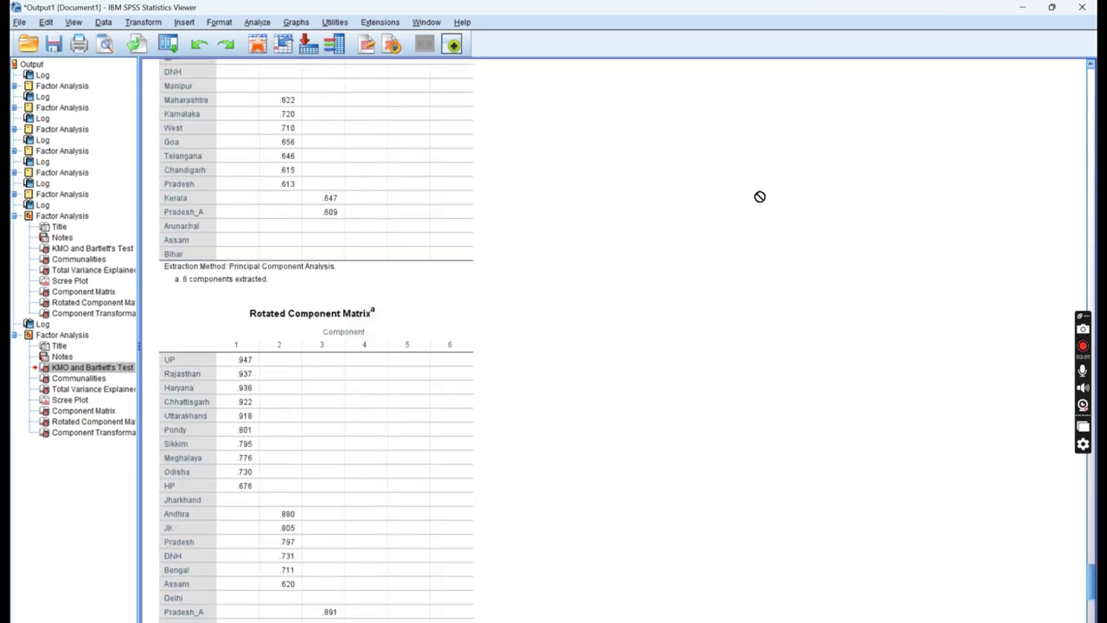
{"action": "scroll", "coordinate": [760, 197], "scroll_direction": "down", "scroll_amount": 1}
{"action": "scroll", "coordinate": [759, 196], "scroll_direction": "down", "scroll_amount": 1}
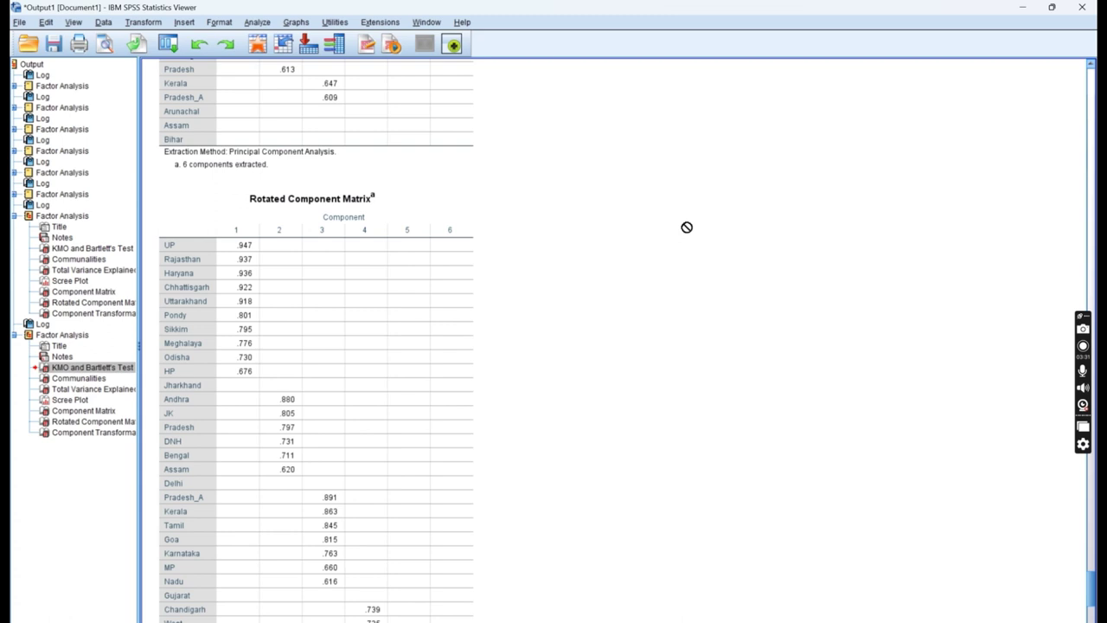
- Select and deselect the Rotated Component Matrix, then scroll up to Total Variance Explained
{"action": "scroll", "coordinate": [687, 226], "scroll_direction": "down", "scroll_amount": 2}
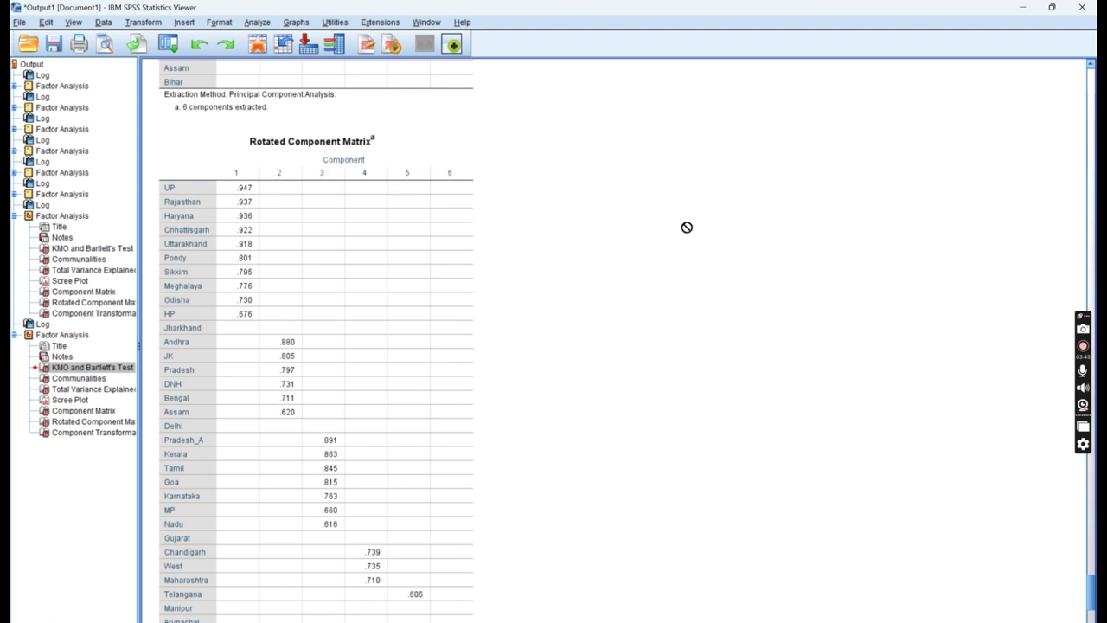
{"action": "scroll", "coordinate": [686, 227], "scroll_direction": "down", "scroll_amount": 3}
{"action": "left_click", "coordinate": [252, 290]}
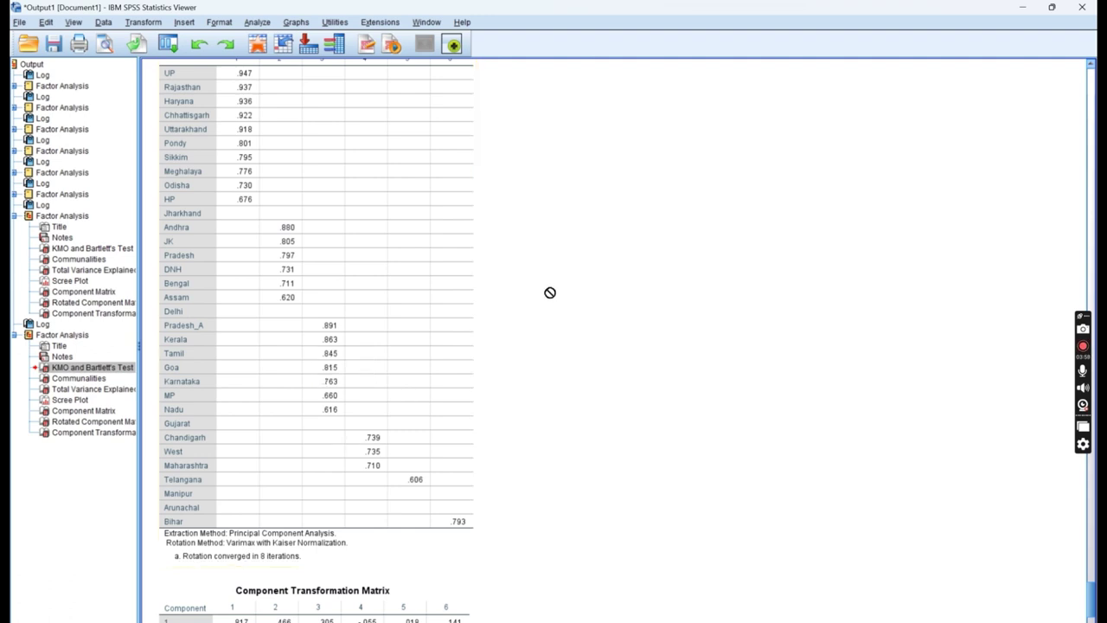
{"action": "scroll", "coordinate": [549, 291], "scroll_direction": "up", "scroll_amount": 2}
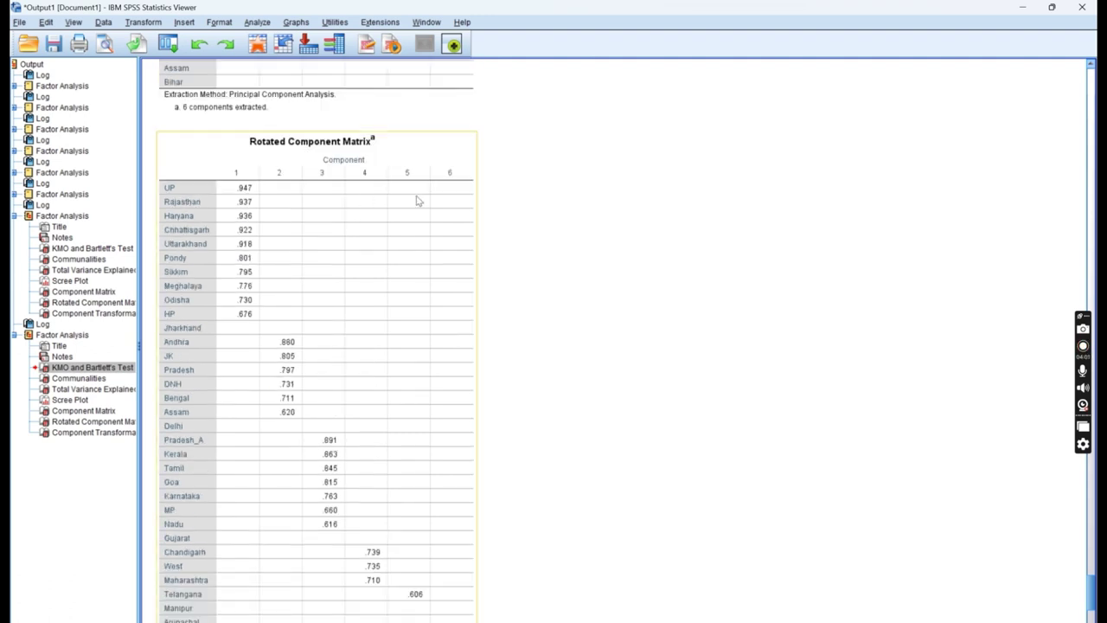
{"action": "left_click_drag", "start_coordinate": [325, 223], "coordinate": [497, 233]}
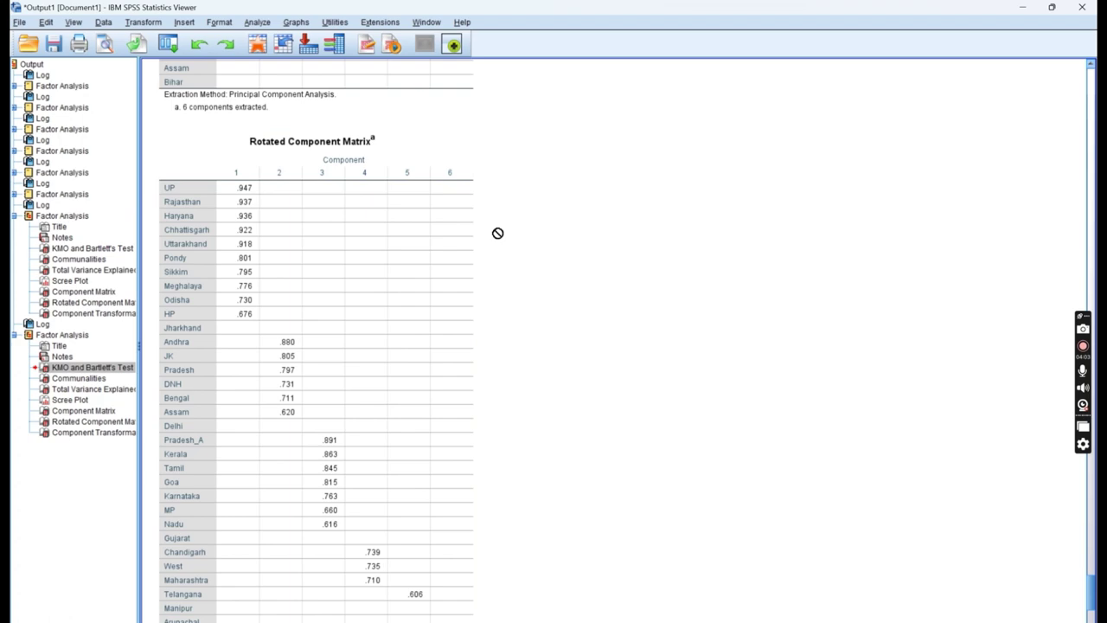
{"action": "scroll", "coordinate": [497, 233], "scroll_direction": "up", "scroll_amount": 15}
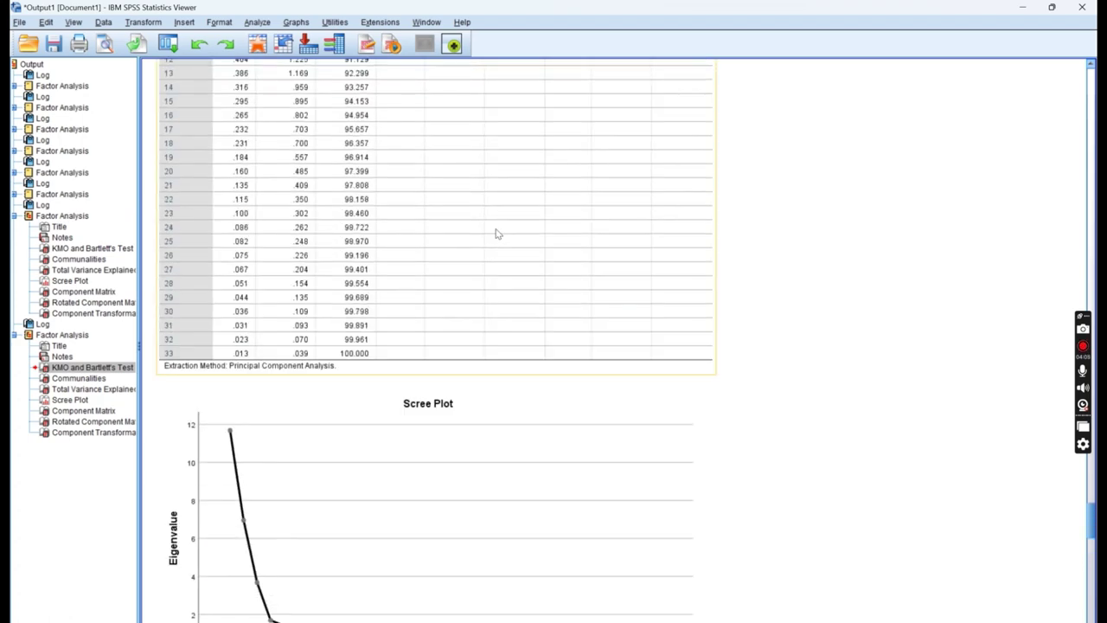
- Reopen the Factor Analysis setup via Analyze > Dimension Reduction > Factor
{"action": "scroll", "coordinate": [497, 234], "scroll_direction": "up", "scroll_amount": 3}
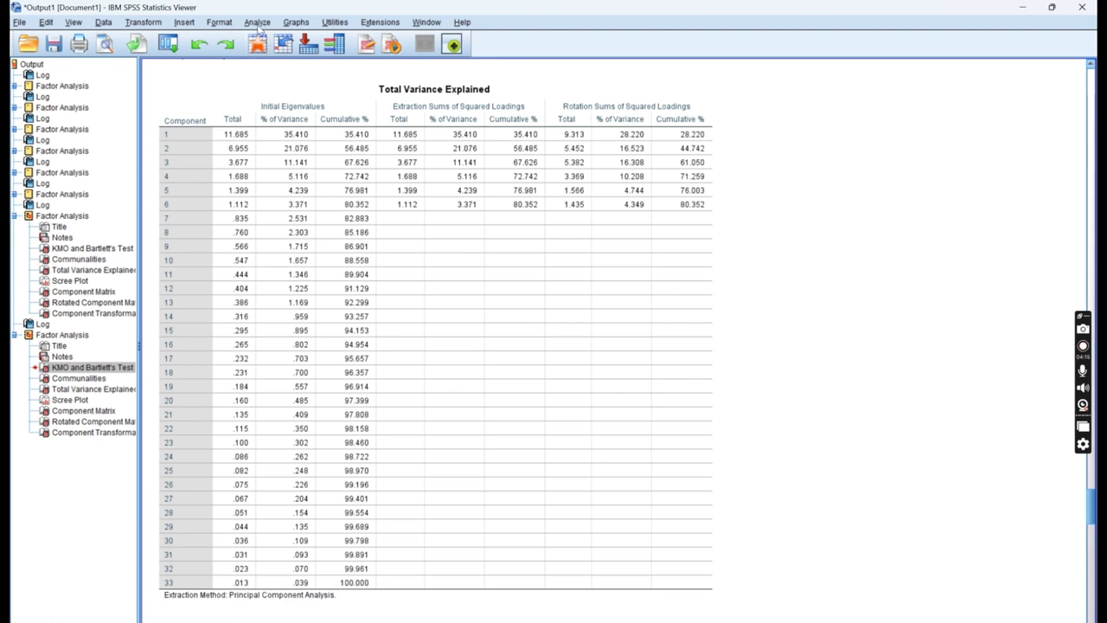
{"action": "left_click", "coordinate": [260, 23]}
{"action": "mouse_move", "coordinate": [254, 160]}
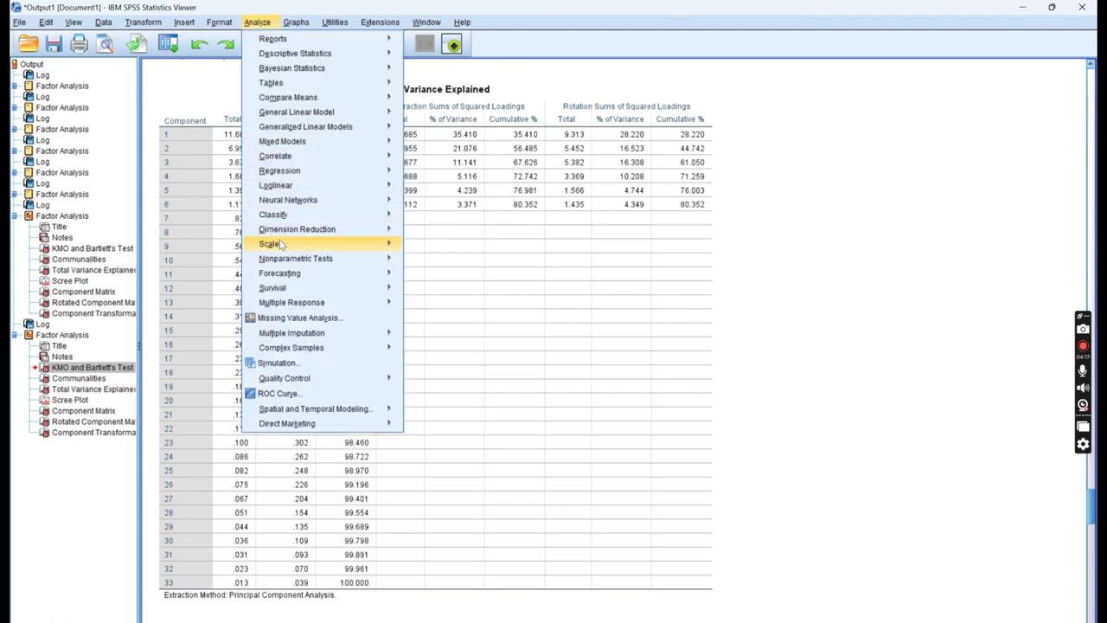
{"action": "mouse_move", "coordinate": [279, 248]}
{"action": "mouse_move", "coordinate": [384, 232]}
{"action": "left_click", "coordinate": [427, 232]}
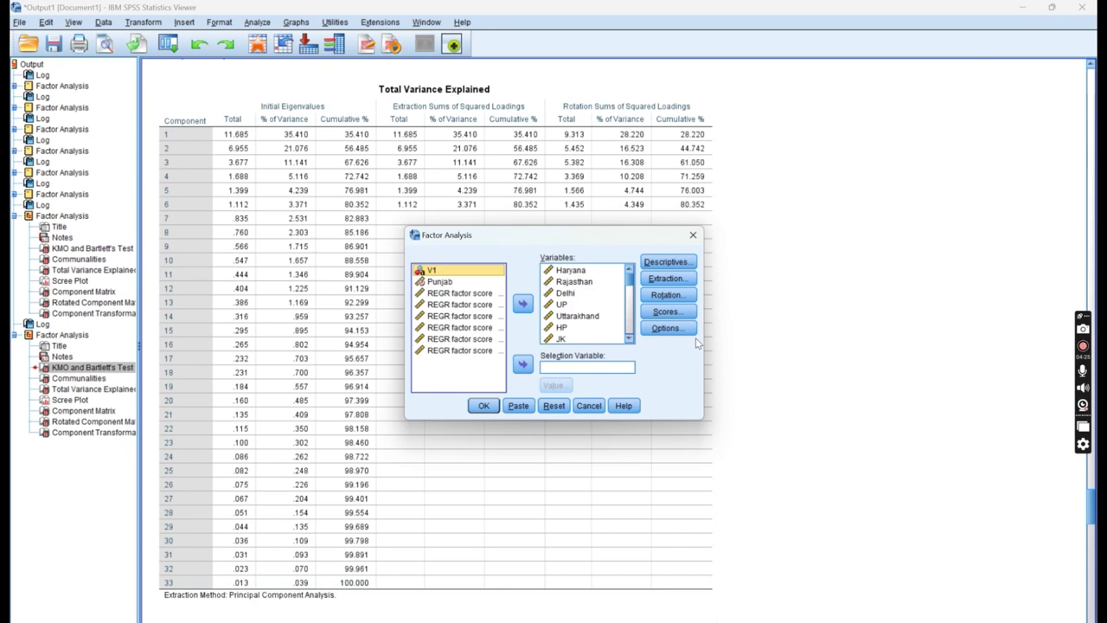
- Rerun the analysis saving regression factor scores as new dataset variables
{"action": "left_click", "coordinate": [663, 312]}
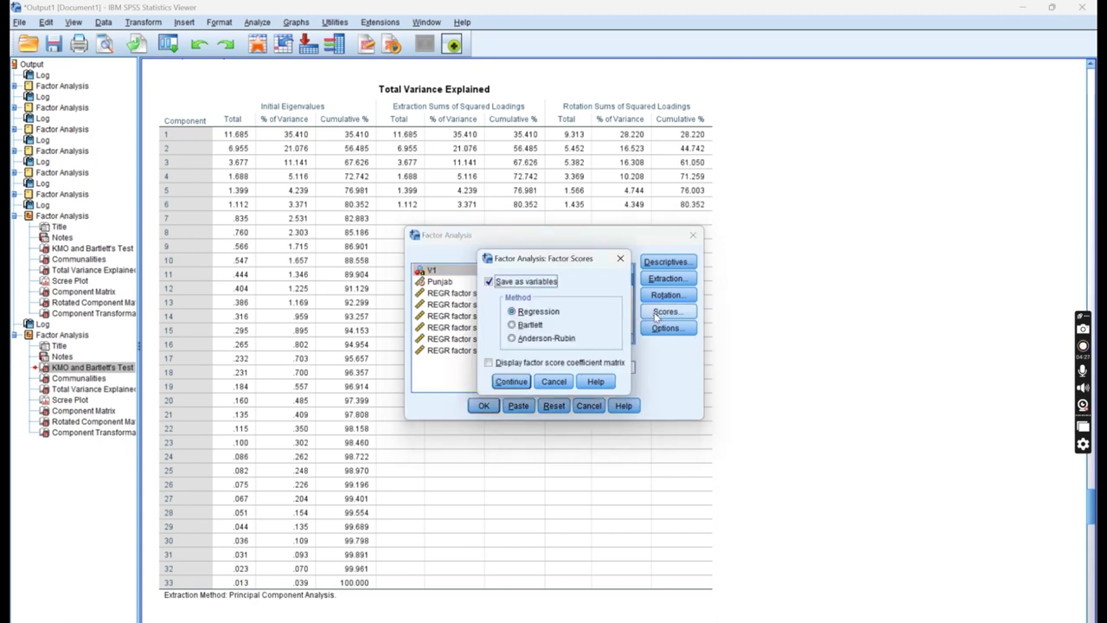
{"action": "left_click", "coordinate": [511, 381]}
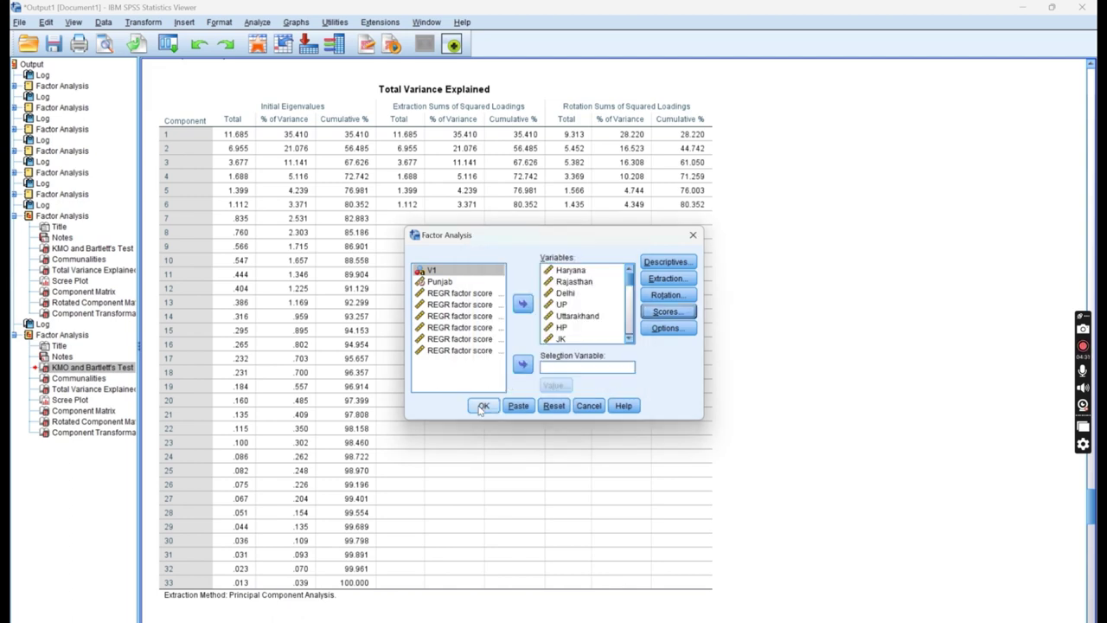
{"action": "left_click", "coordinate": [483, 405]}
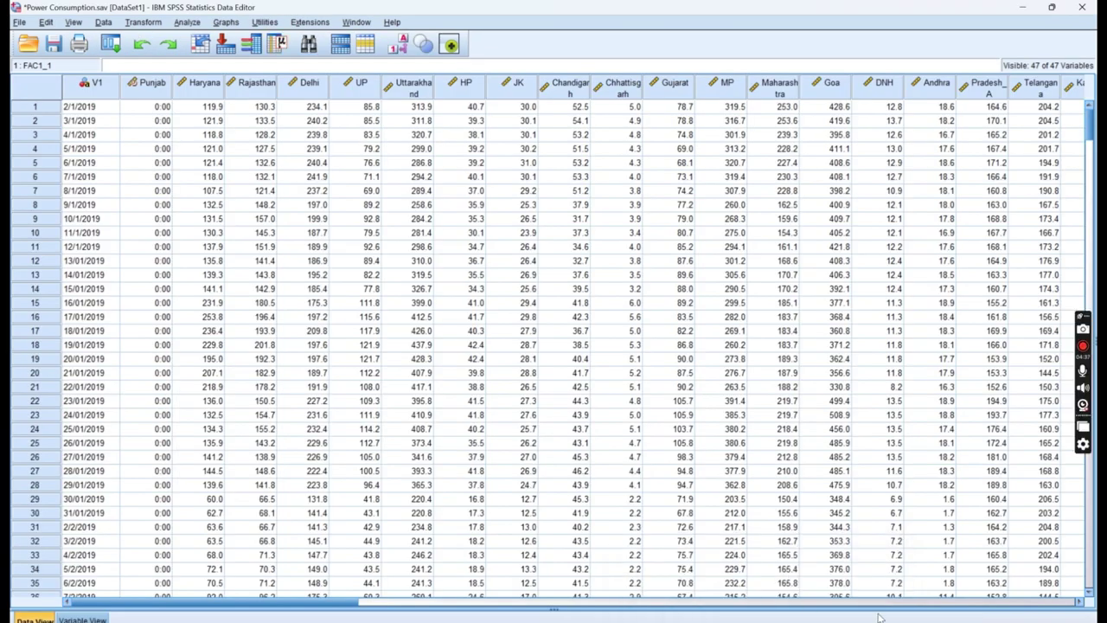
- Scroll Data View right and select the factor score columns FAC1_1 through FAC6_1
{"action": "left_click", "coordinate": [1081, 602]}
{"action": "left_click_drag", "start_coordinate": [1080, 602], "coordinate": [1080, 602]}
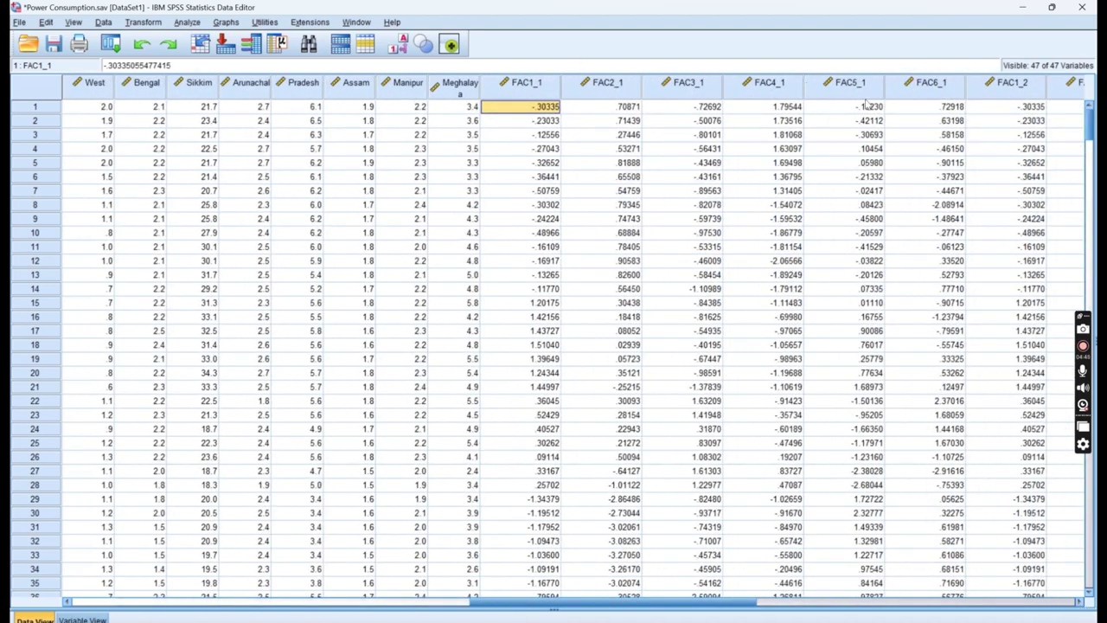
{"action": "mouse_move", "coordinate": [962, 101]}
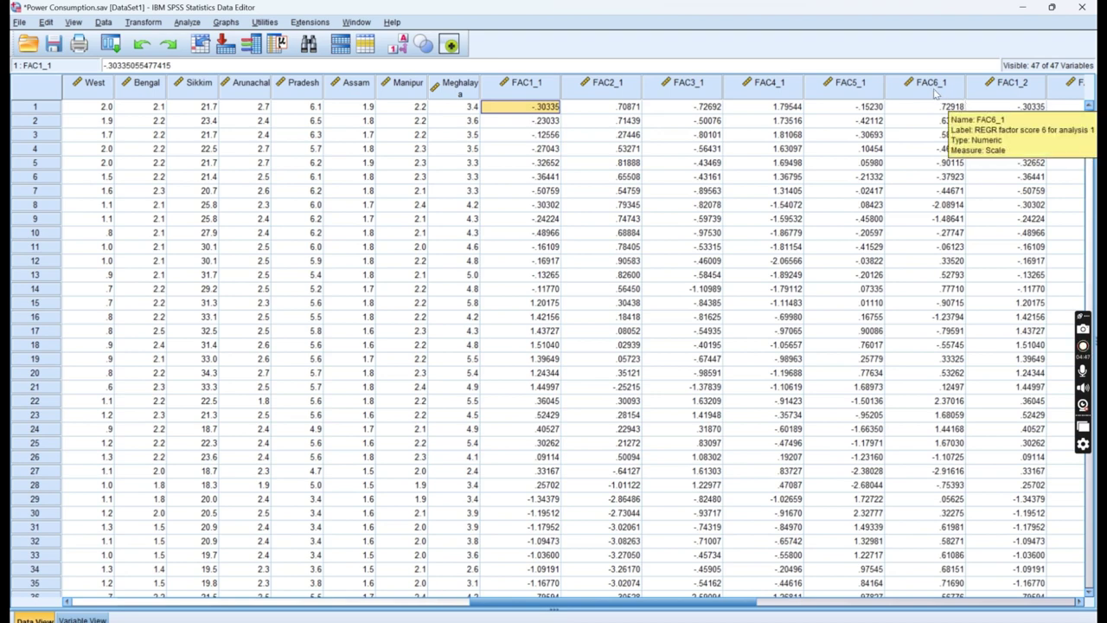
{"action": "left_click_drag", "start_coordinate": [491, 98], "coordinate": [926, 101]}
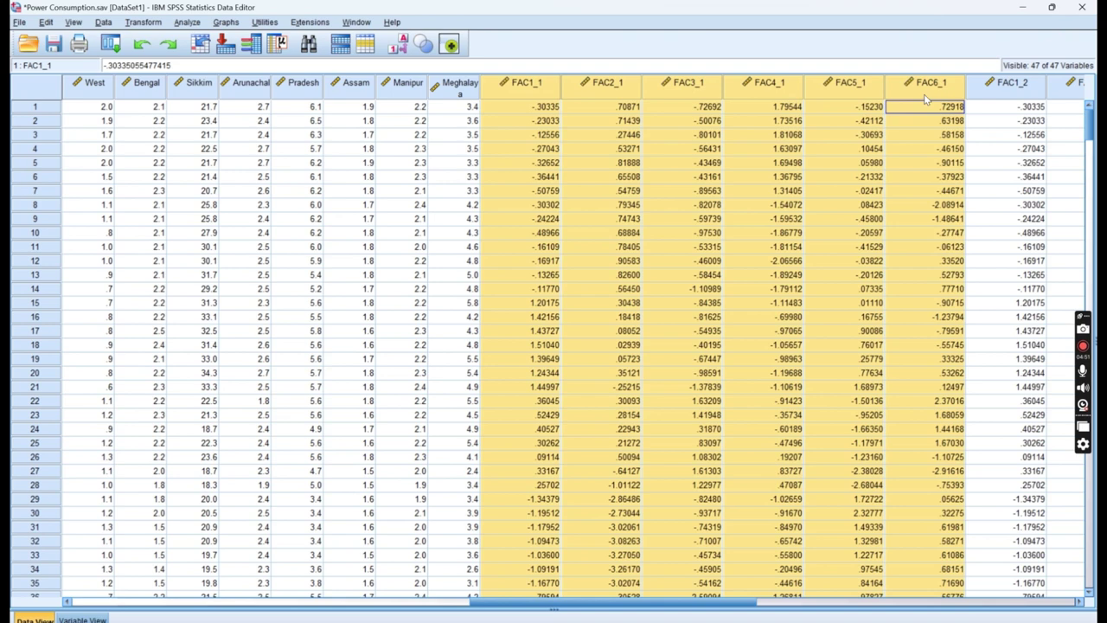